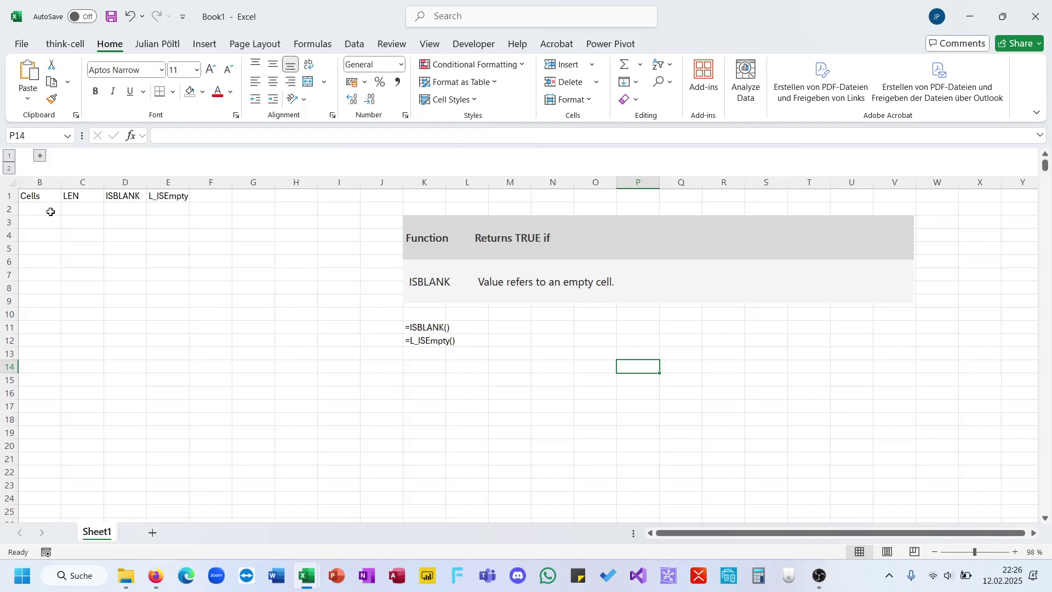
Enter a LEN formula in C2 that returns the text length of each cell in B2:B8.
click(94, 208)
text(=LEN()
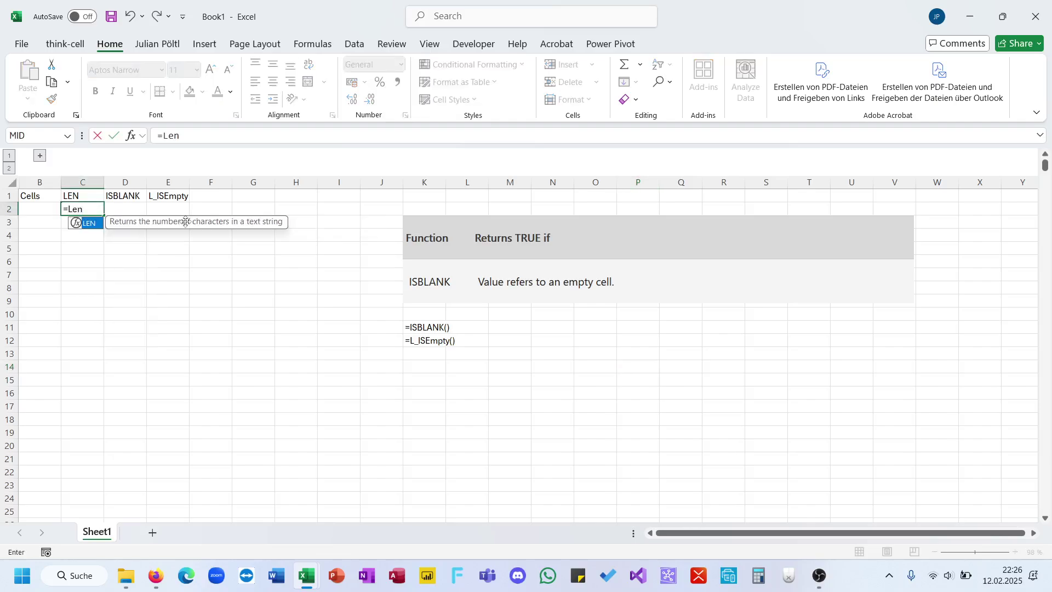
key(Left)
key(shift+Down)
key(shift+Down)
key(shift+Down)
key(shift+Down)
key(shift+Down)
key(shift+Down)
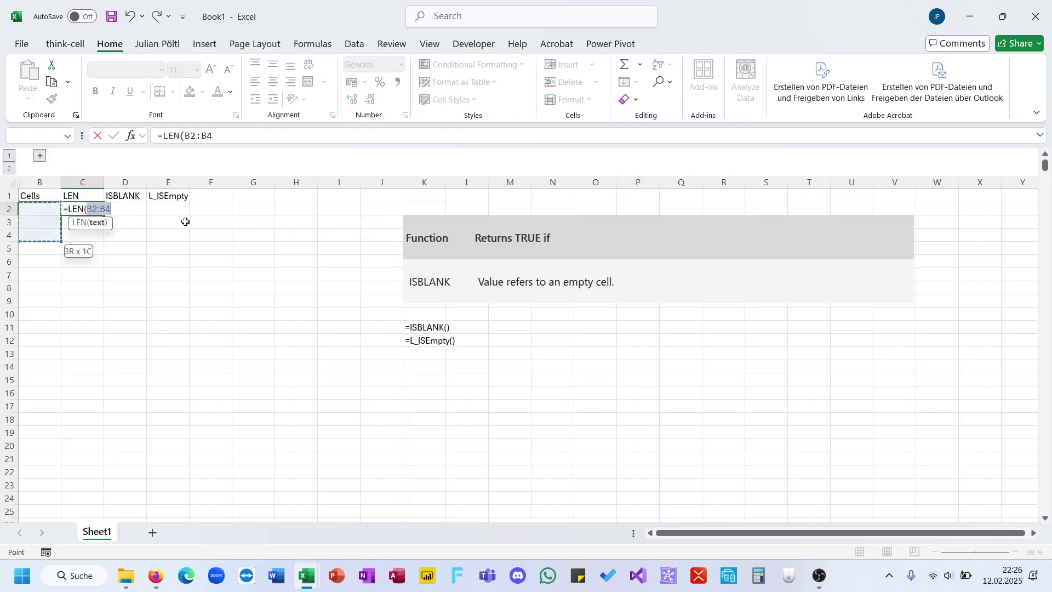
text())
key(ctrl+Return)
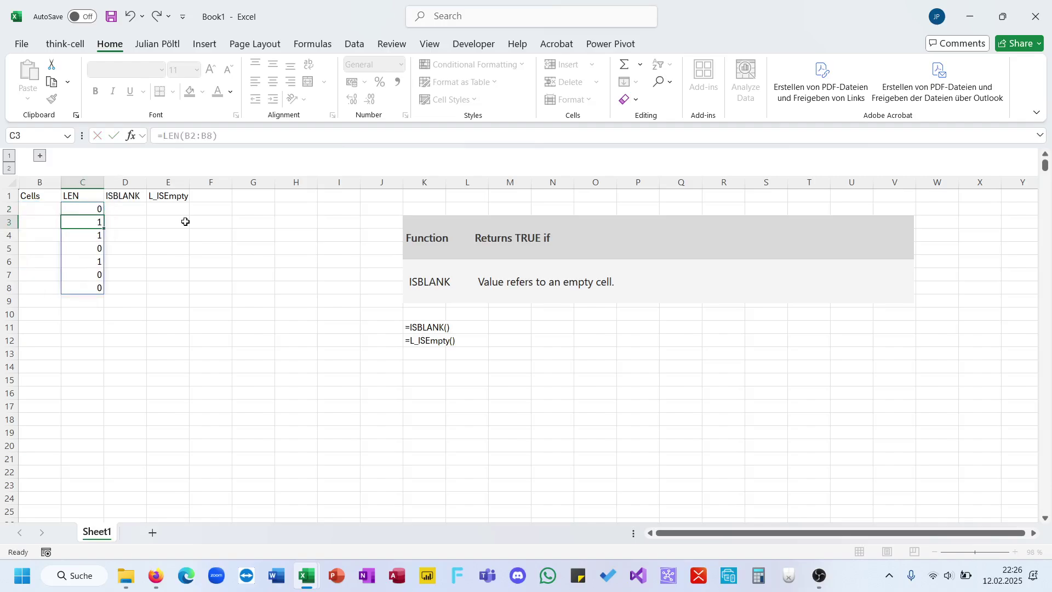
key(Down)
key(Down)
key(Down)
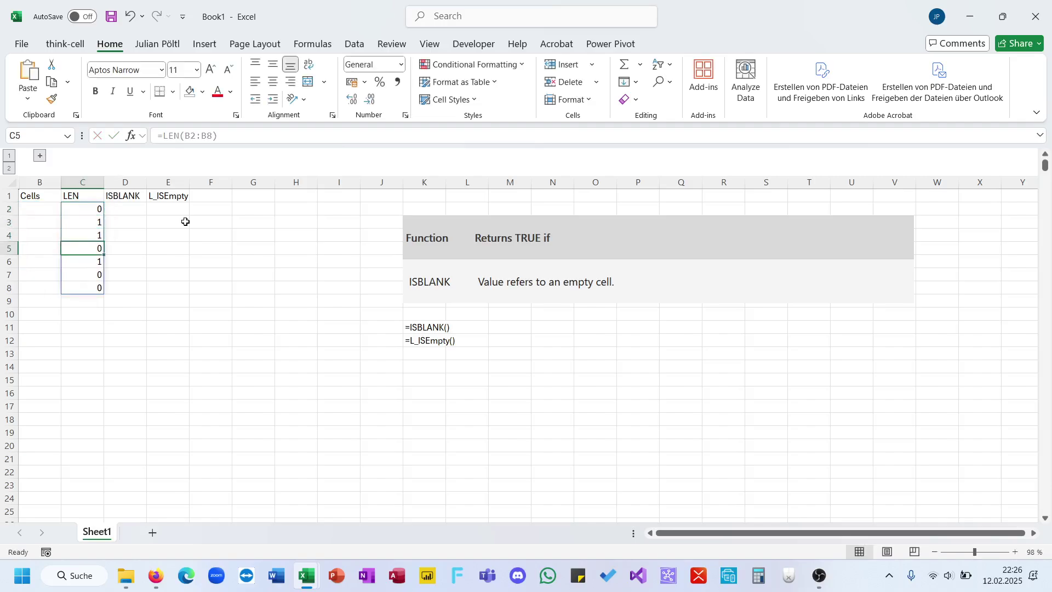
key(Up)
key(Up)
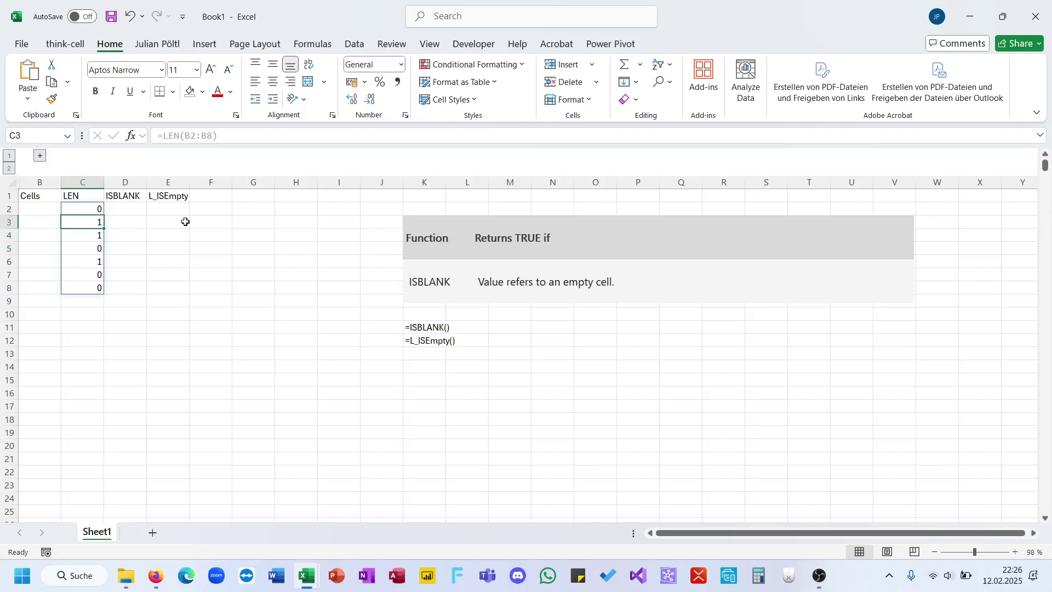
Enter an ISBLANK formula in D2 that tests the cells in B2:B6.
click(126, 211)
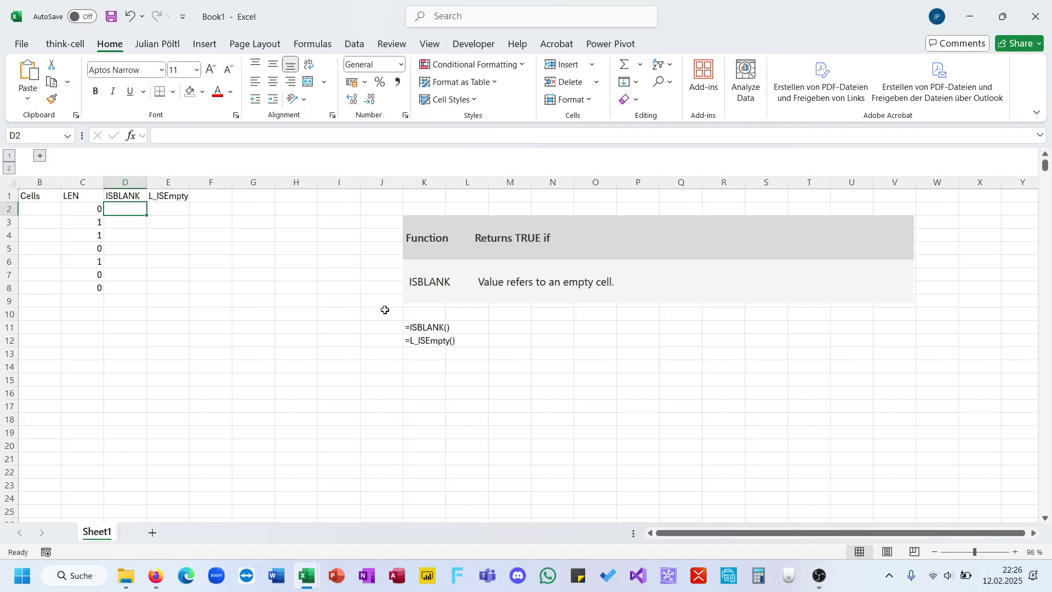
text(=)
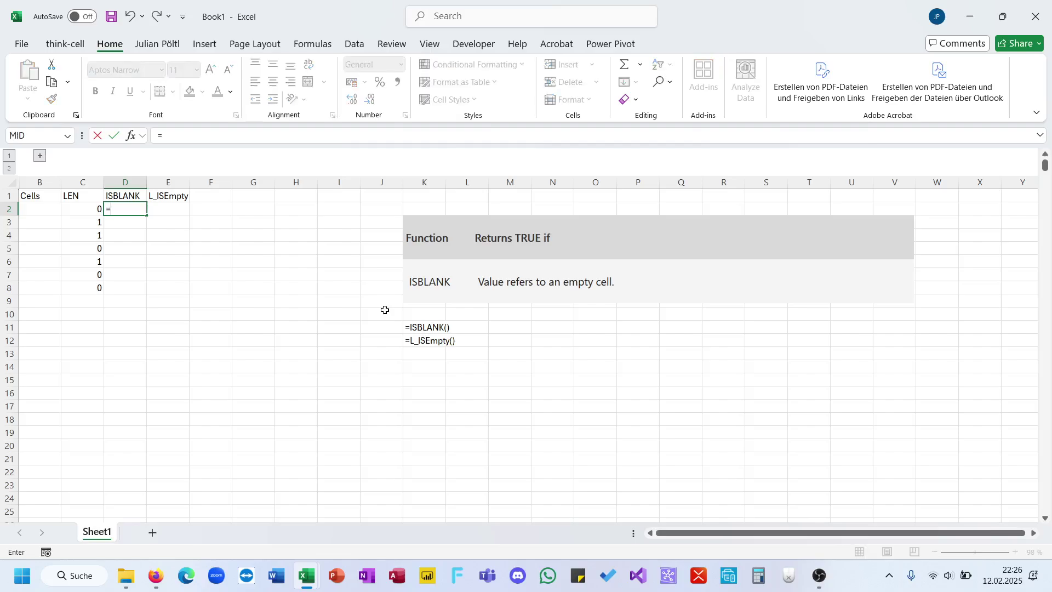
text(isb)
key(Tab)
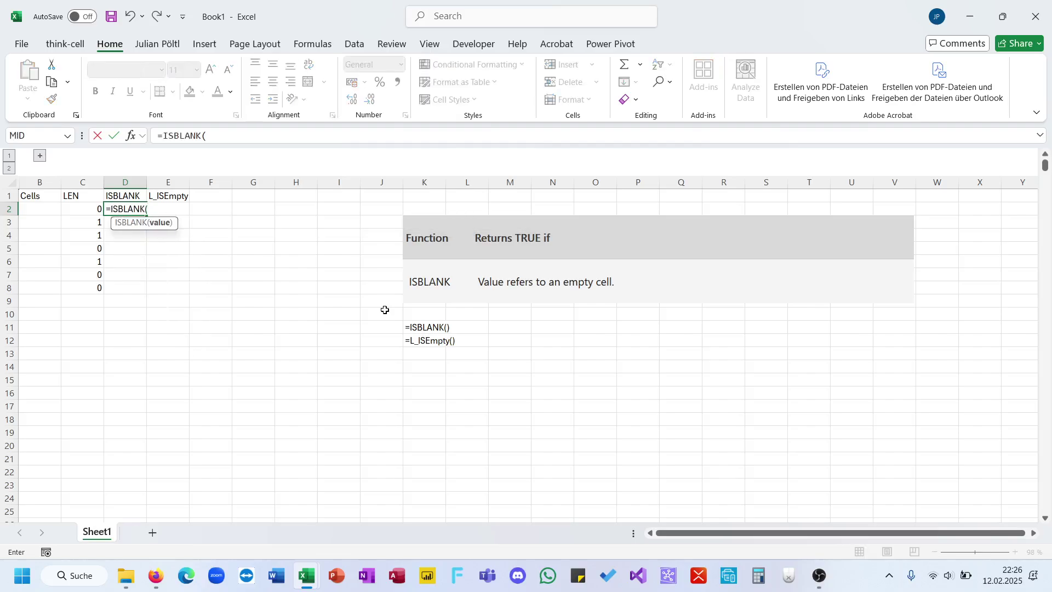
key(Left)
key(Left)
key(shift+Down)
key(shift+Down)
key(shift+Down)
key(shift+Down)
key(shift+Down)
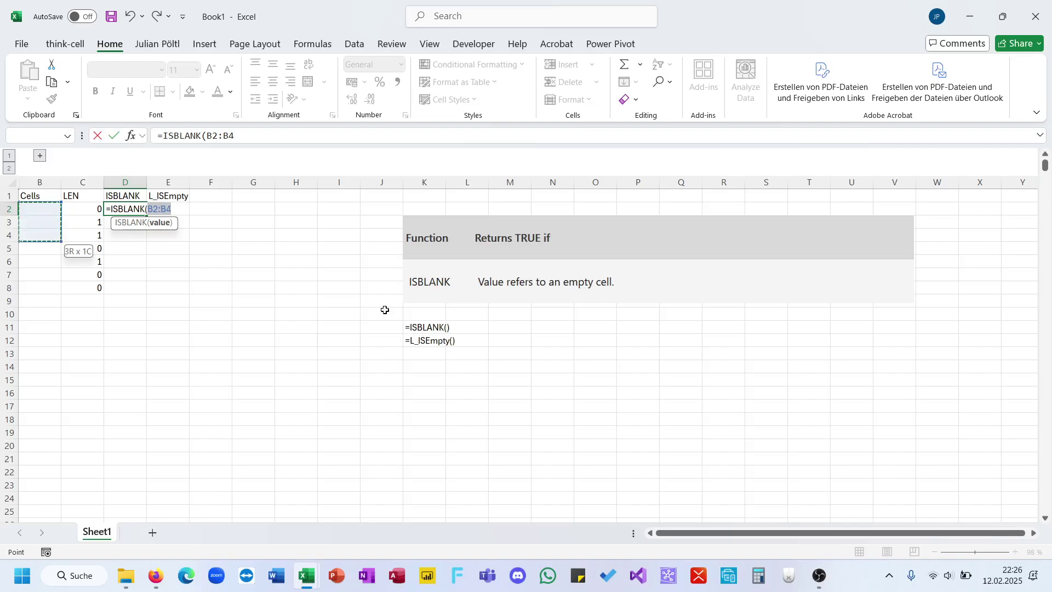
key(shift+Up)
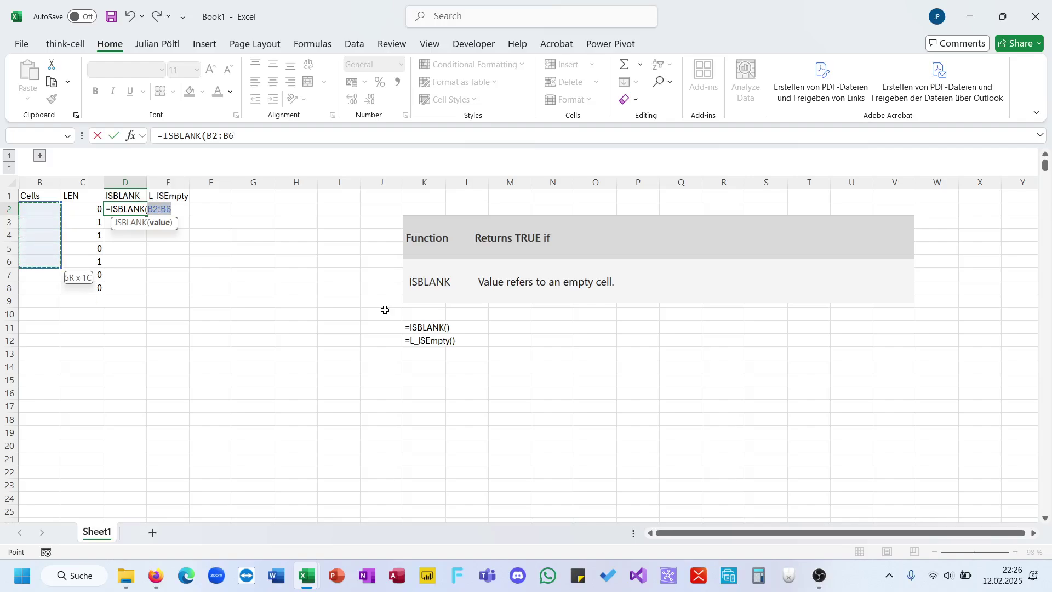
key(Return)
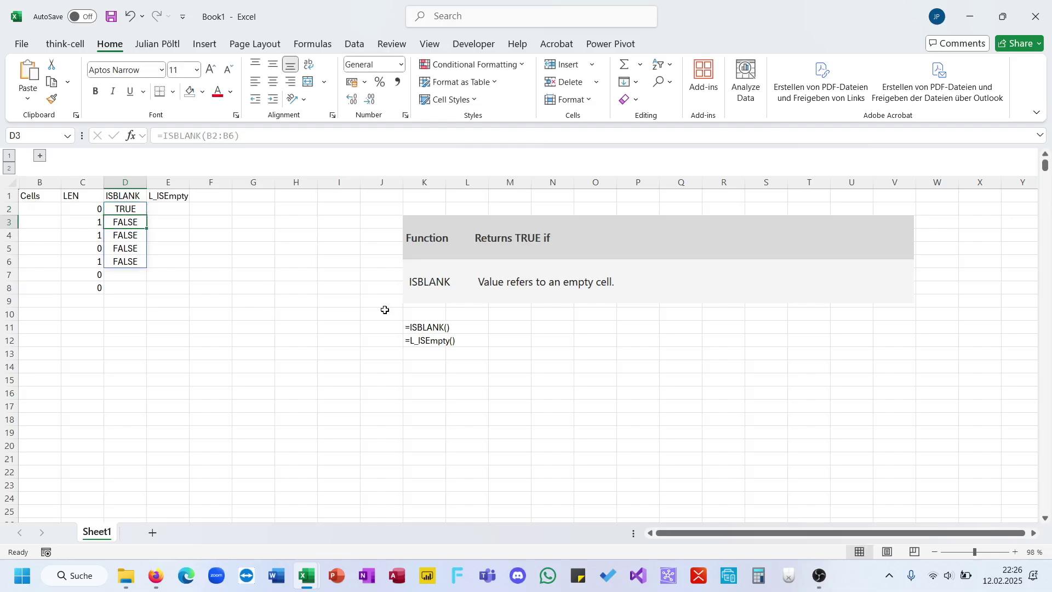
Change the range of the LEN formula in C2 to B2:B6.
key(Left)
key(Up)
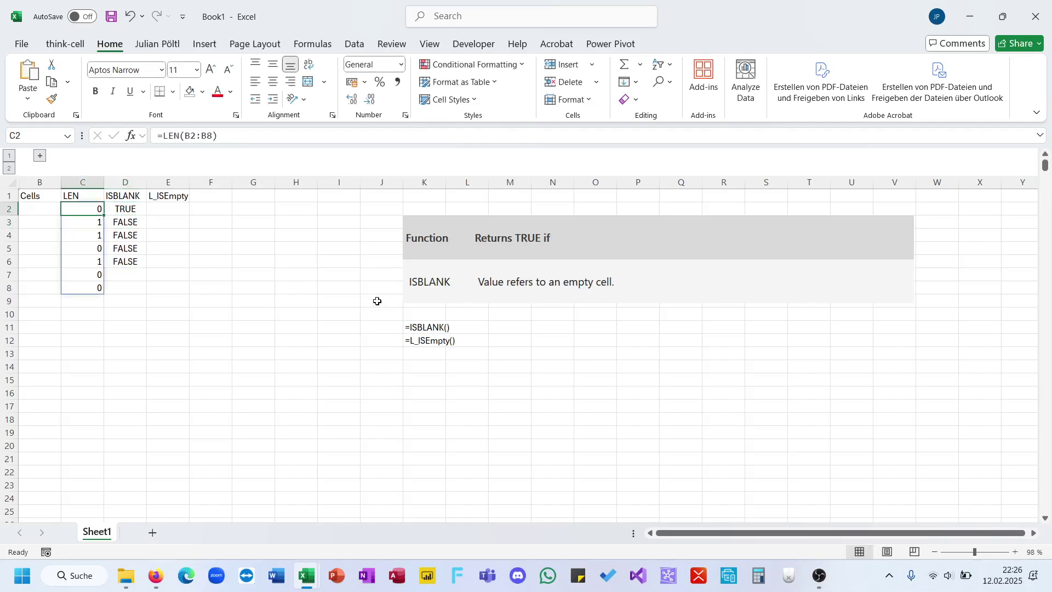
click(214, 137)
key(BackSpace)
text(6)
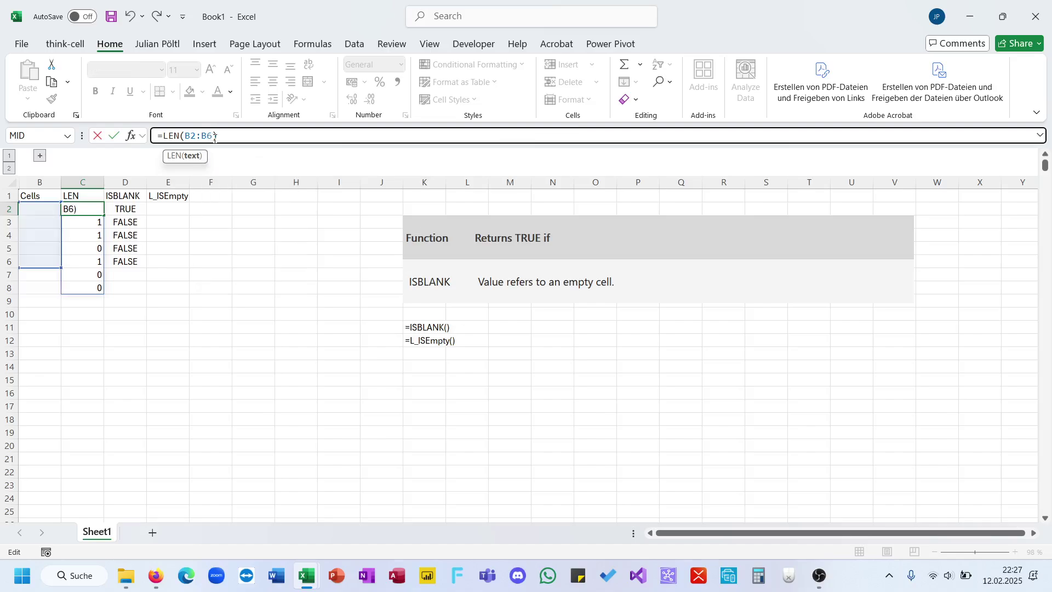
key(Return)
Compare the LEN and ISBLANK results for the test cells.
key(Up)
key(Right)
key(Down)
key(Down)
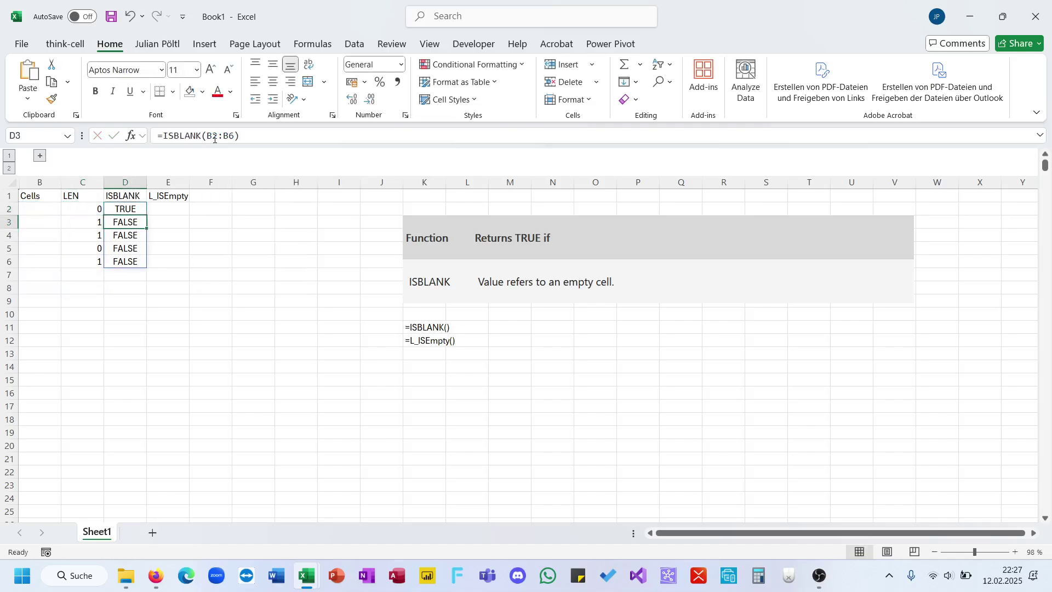
key(Down)
key(Left)
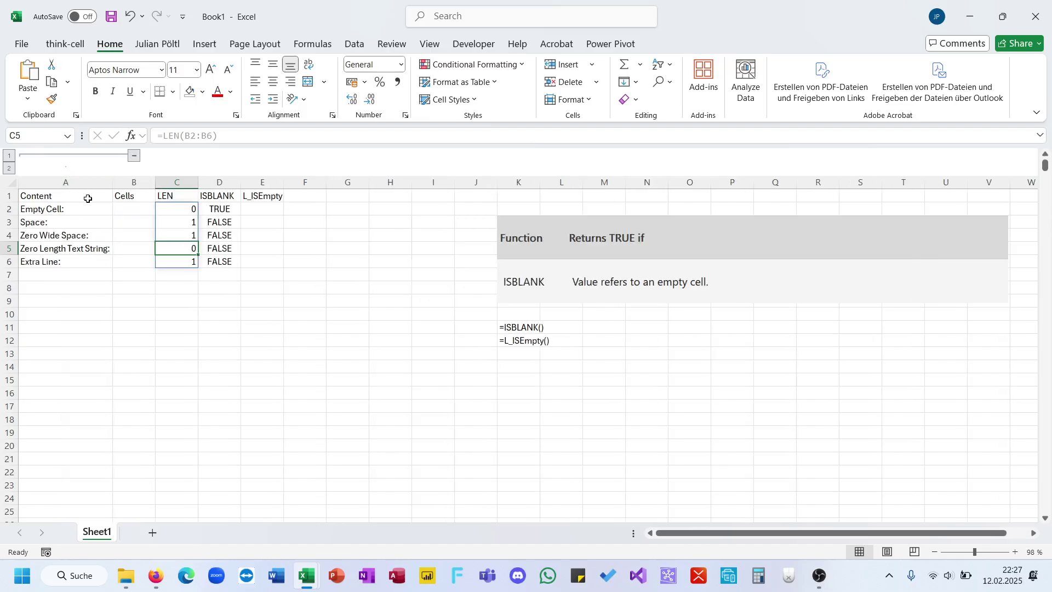
Examine the underlying contents of cells B2 to B5 against their descriptions in the Content column.
click(121, 208)
click(158, 136)
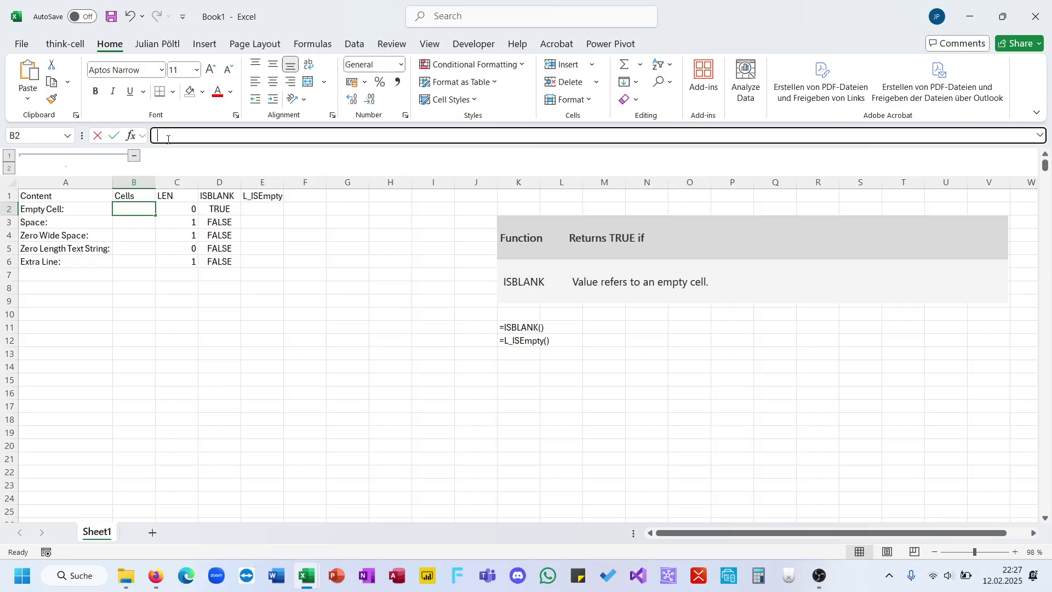
click(129, 220)
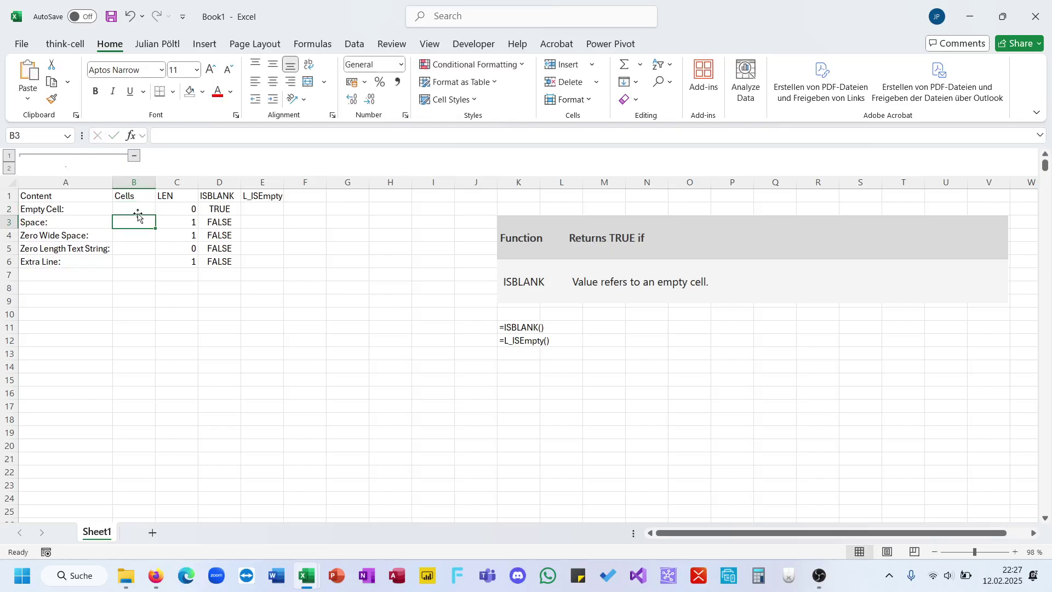
click(190, 136)
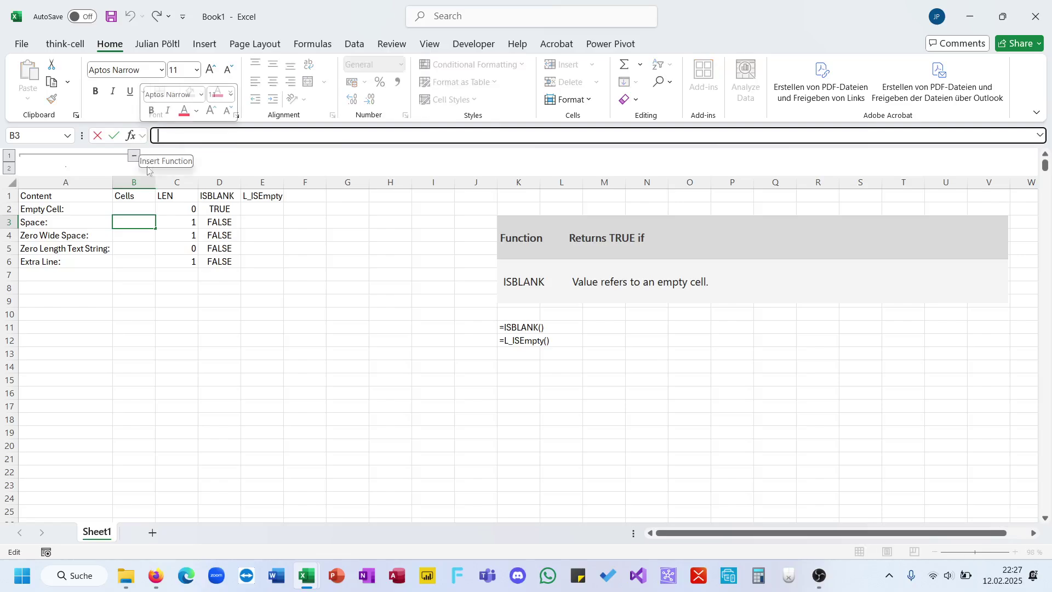
key(Escape)
click(137, 233)
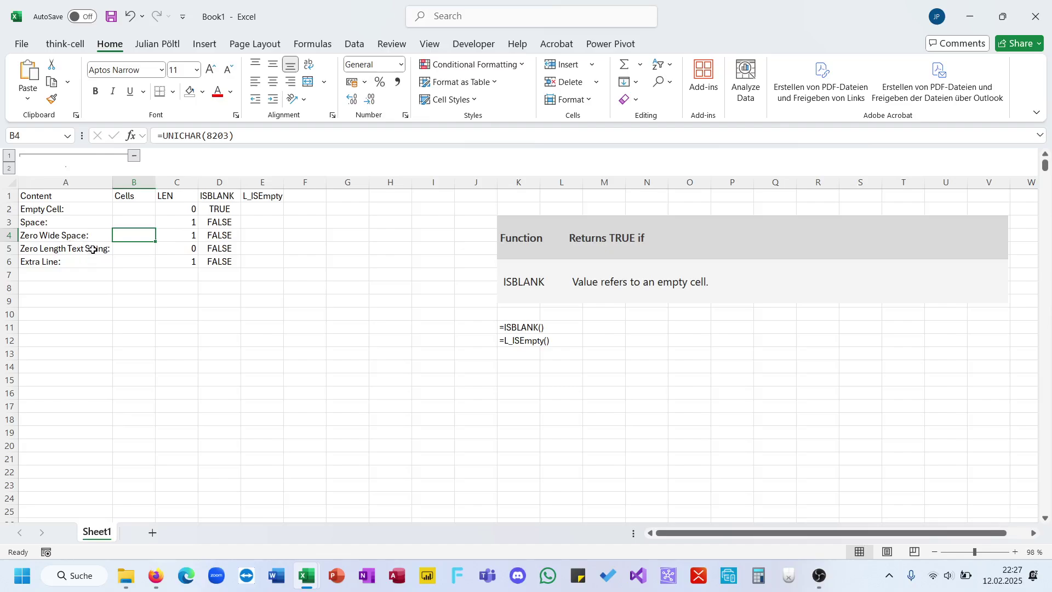
key(ctrl+c)
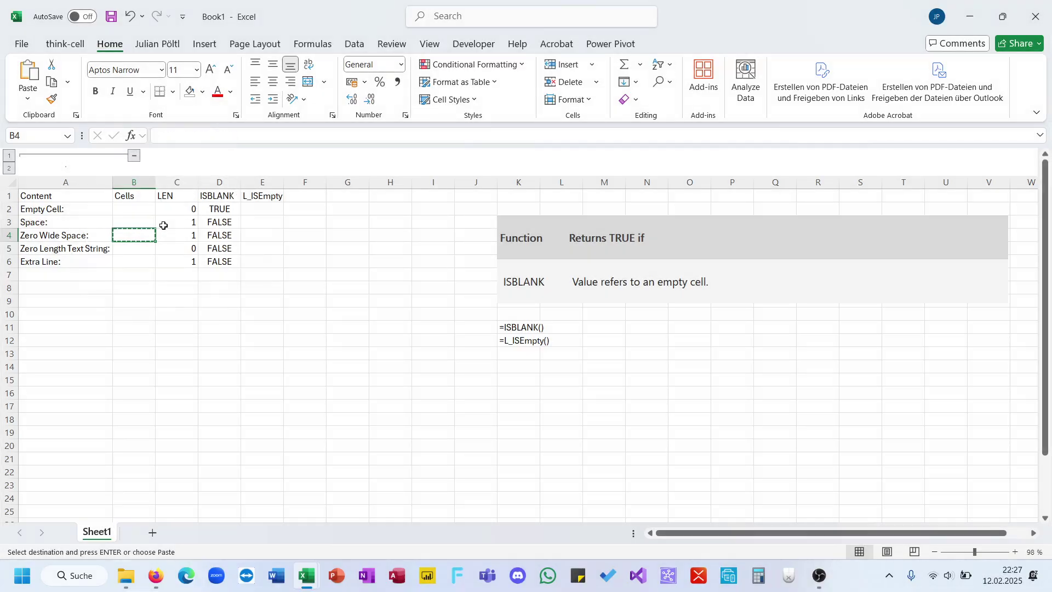
key(Escape)
click(150, 250)
click(137, 236)
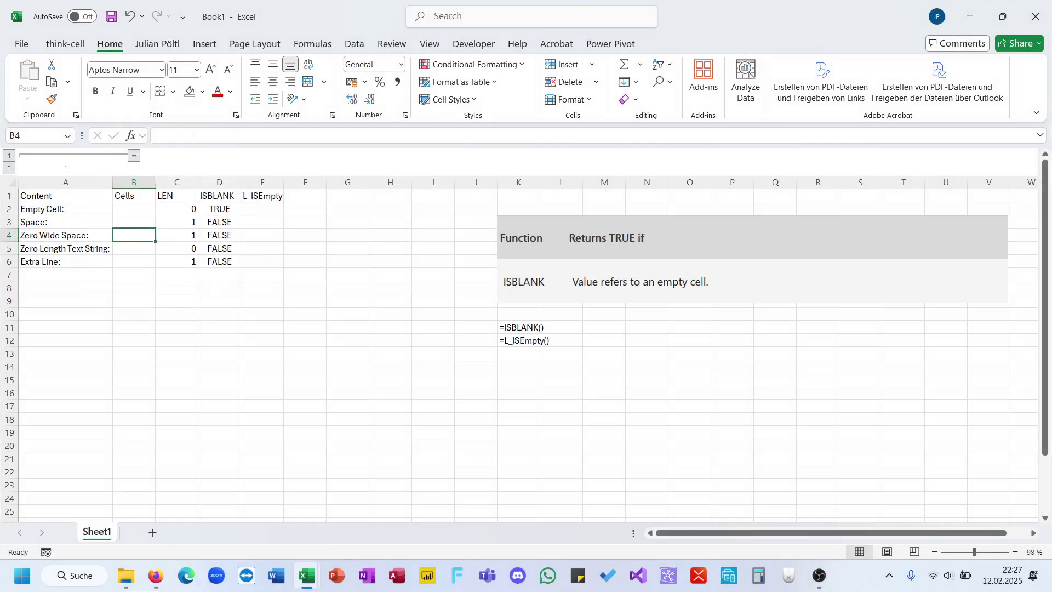
click(134, 248)
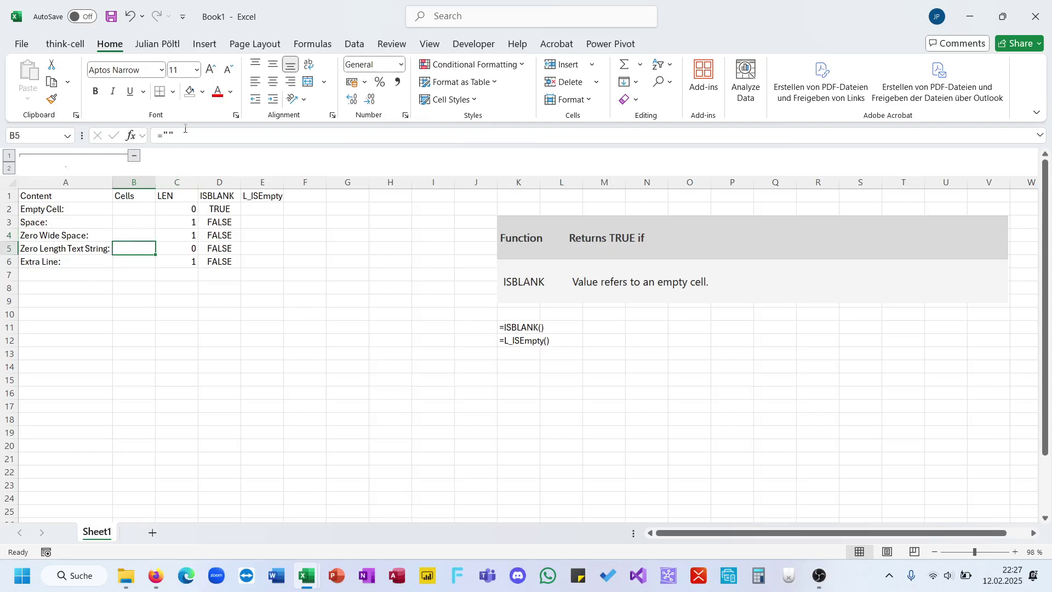
click(169, 136)
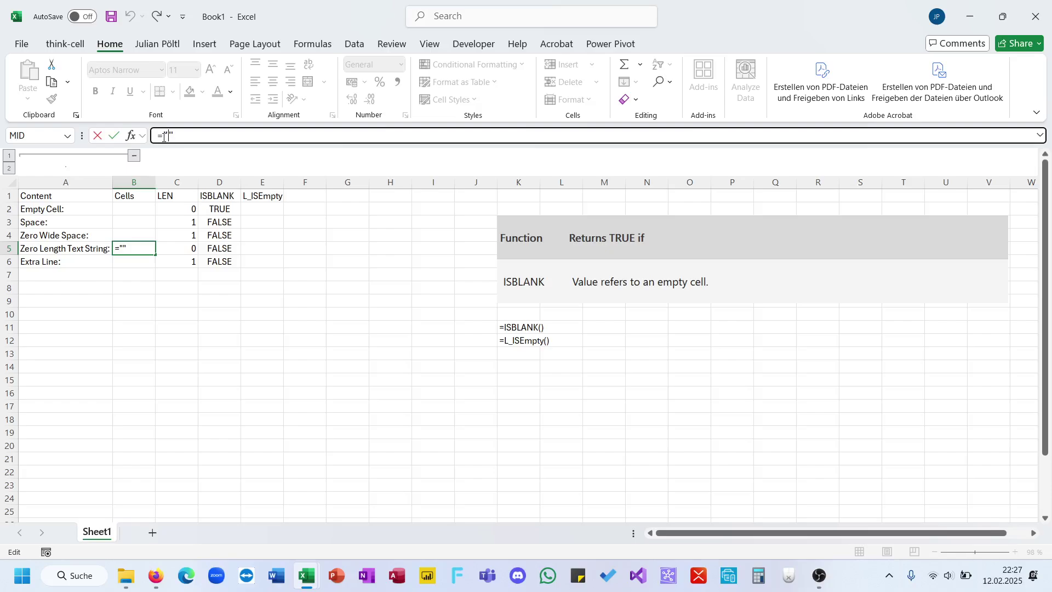
drag(163, 135, 173, 136)
key(Return)
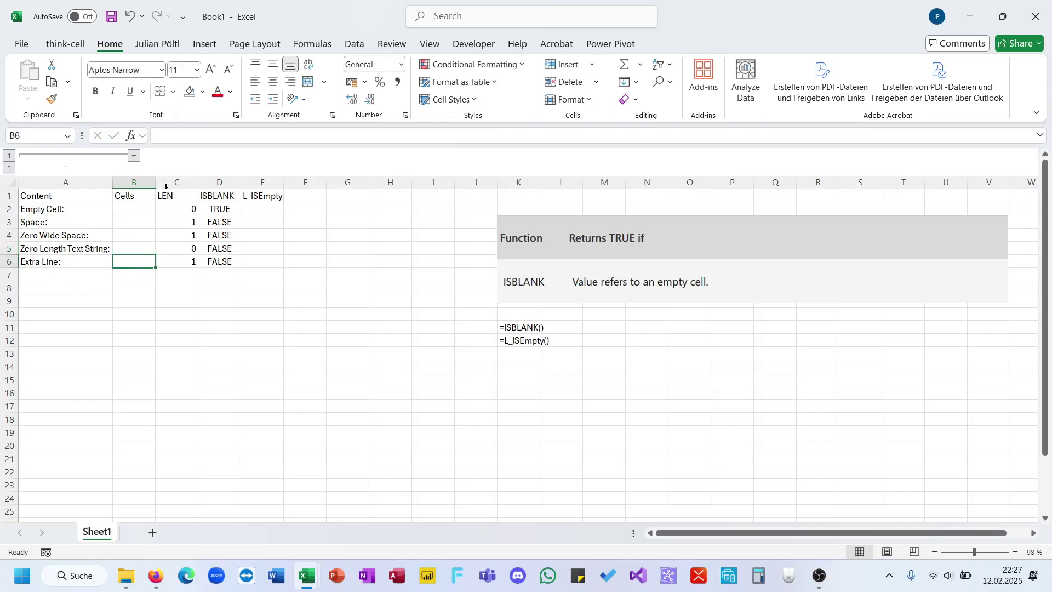
Expand the formula bar to examine the Extra Line content of B6, and reduce its height to about two lines.
key(ctrl+shift+u)
click(171, 144)
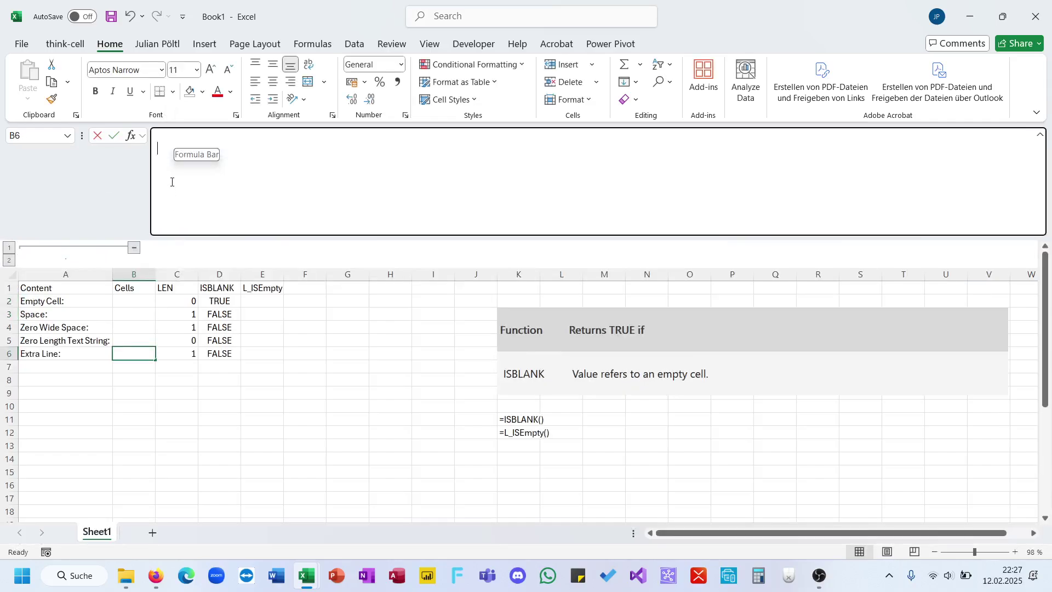
key(Escape)
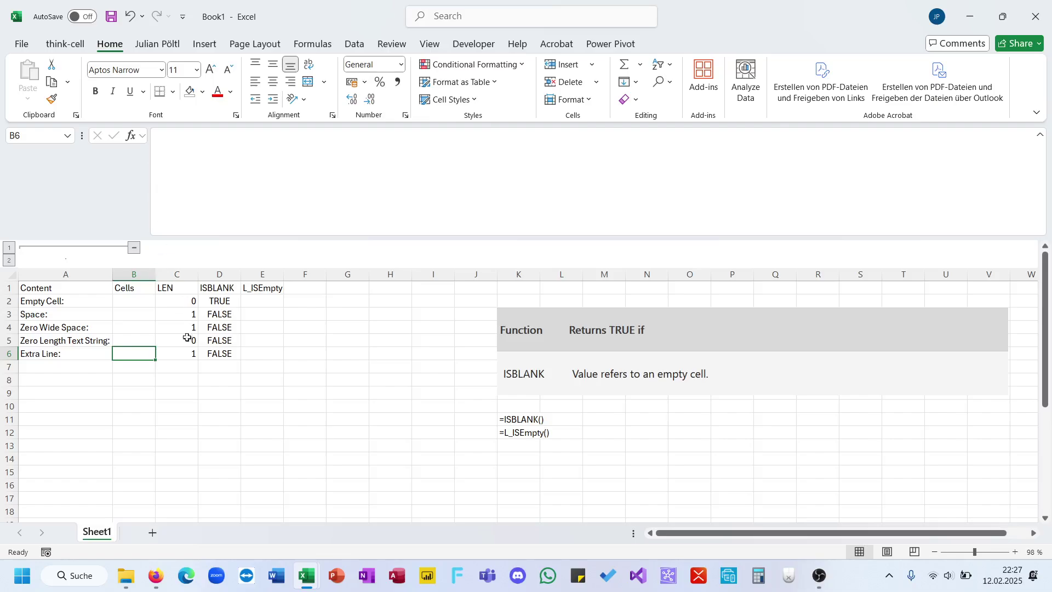
drag(160, 237, 157, 159)
drag(226, 224, 227, 281)
click(274, 261)
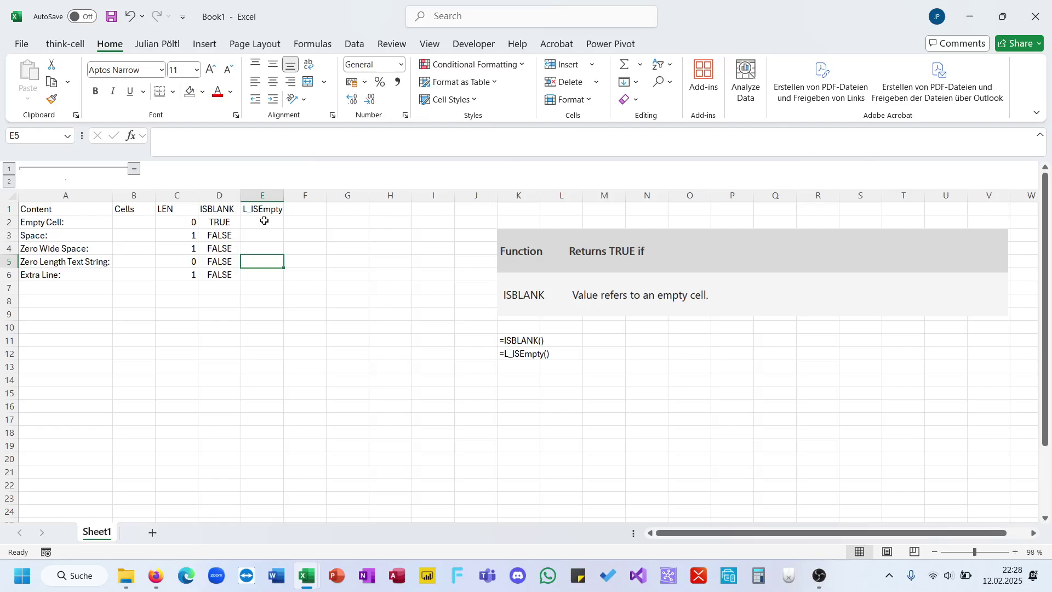
drag(145, 222, 137, 286)
Enter the formula =L_ISEmpty(B2:B6) in E2 to test all the sample cells with the custom function.
click(261, 225)
text(=)
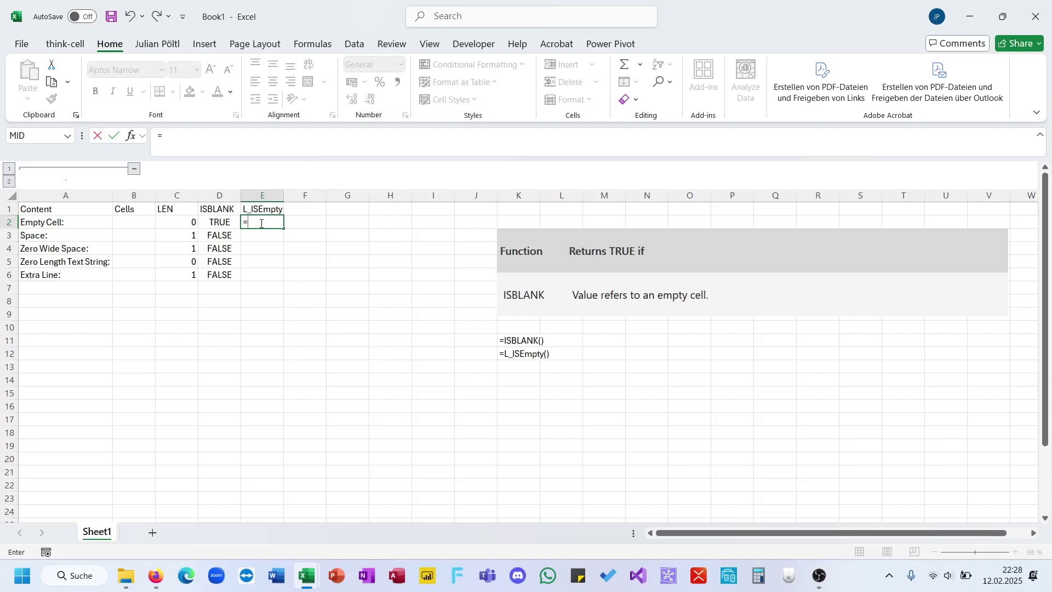
text(is)
key(BackSpace)
key(BackSpace)
text(l_ise)
key(Tab)
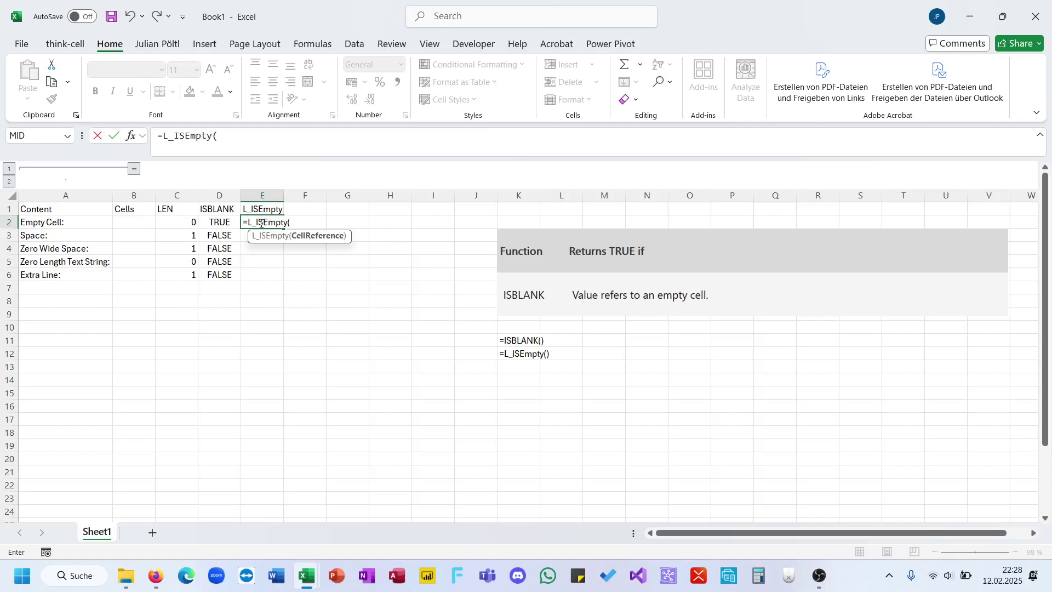
key(Left)
key(Left)
key(Left)
key(shift+Down)
key(shift+Down)
key(shift+Down)
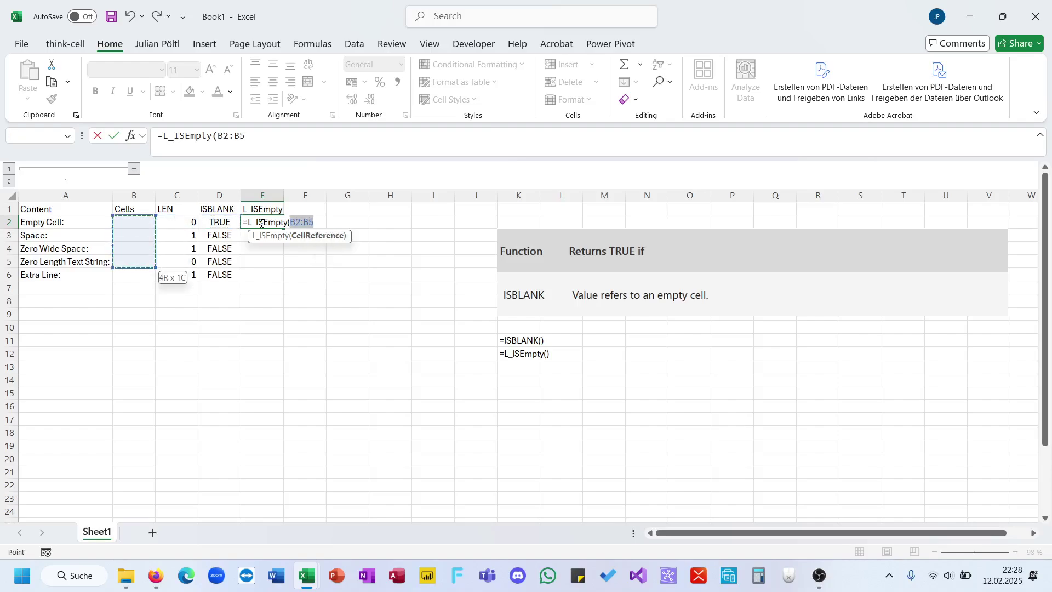
key(shift+Down)
key(ctrl+Return)
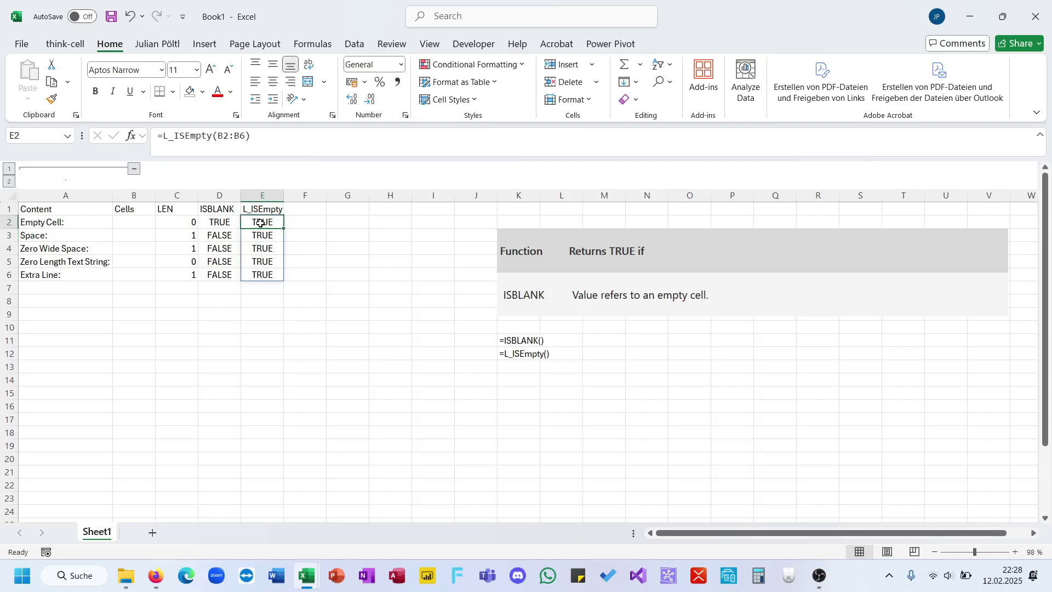
click(287, 140)
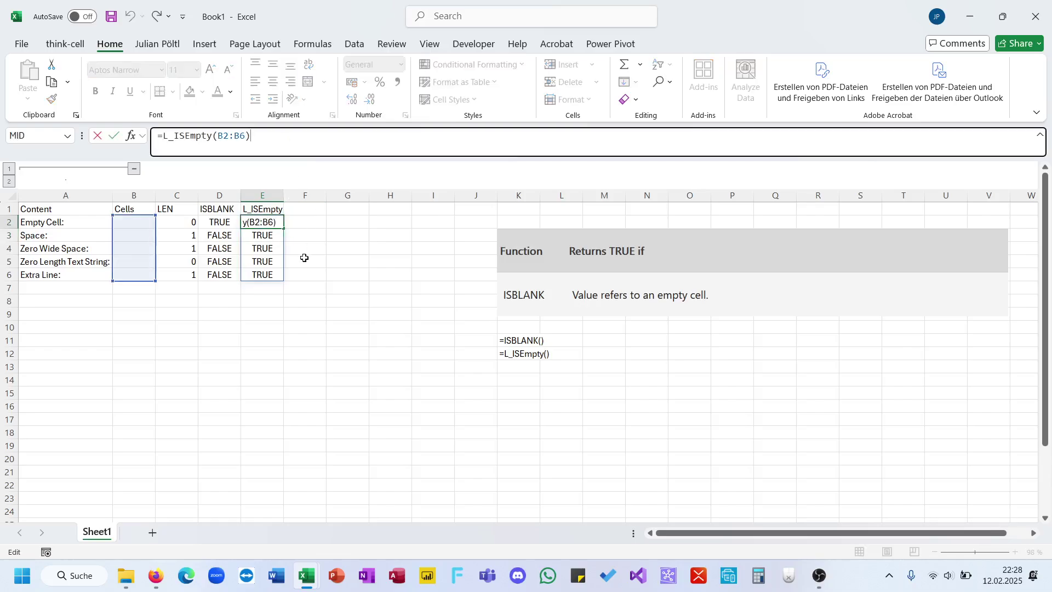
key(Escape)
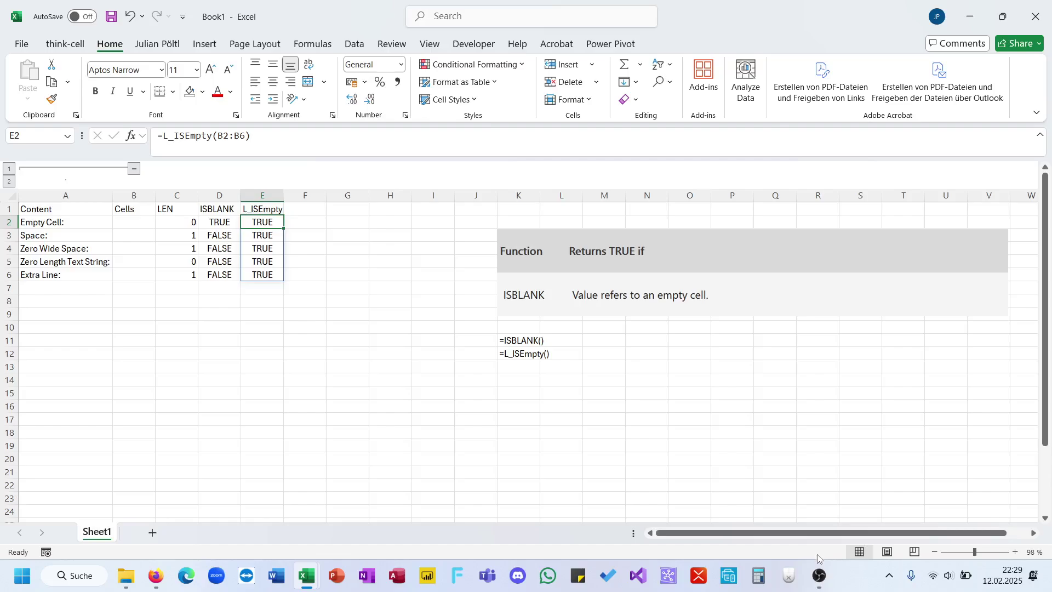
click(819, 572)
click(556, 404)
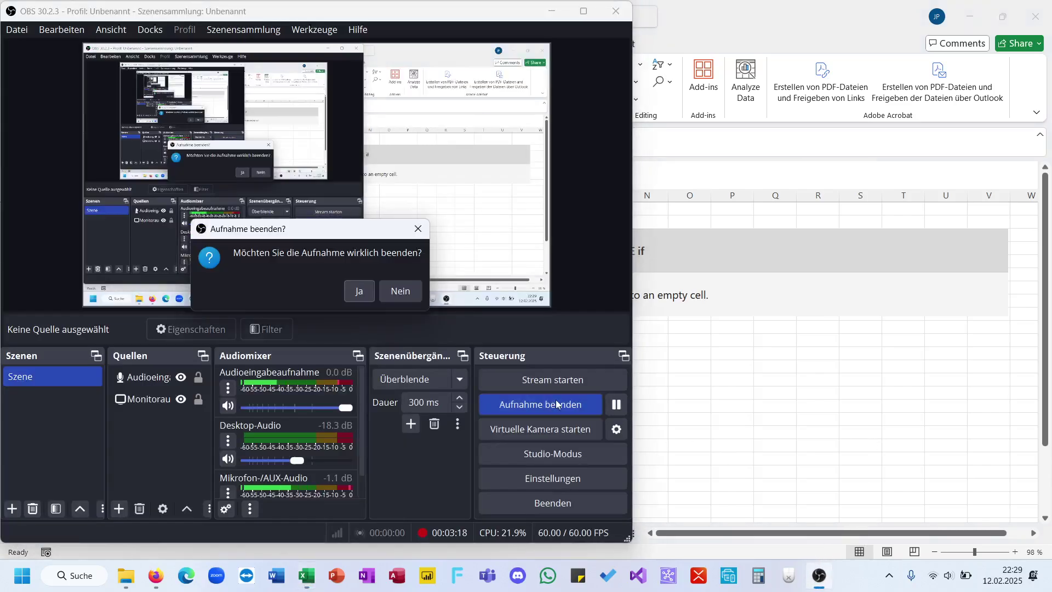